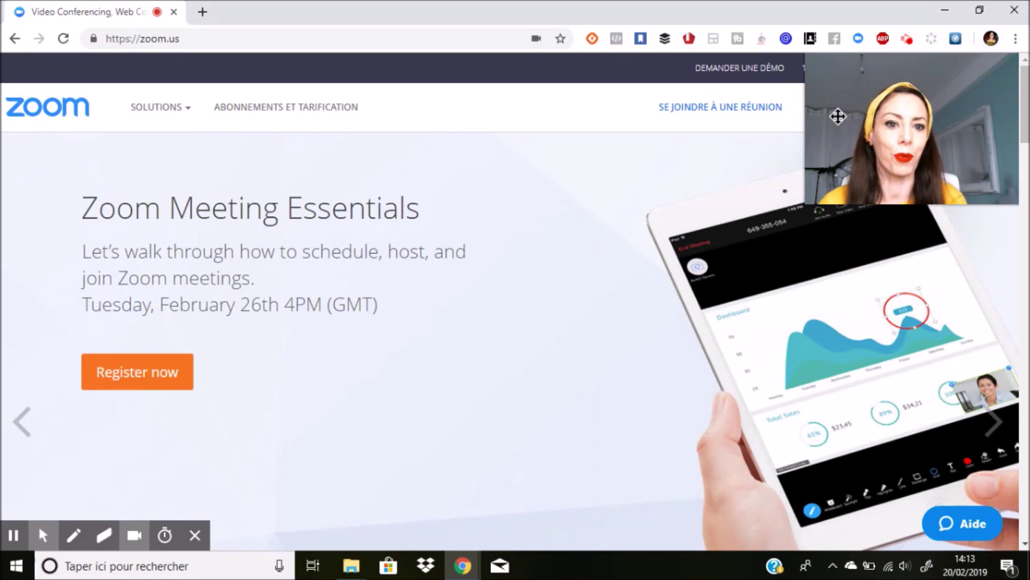
Open the Zoom account's profile page.
{"action": "mouse_move", "coordinate": [921, 98]}
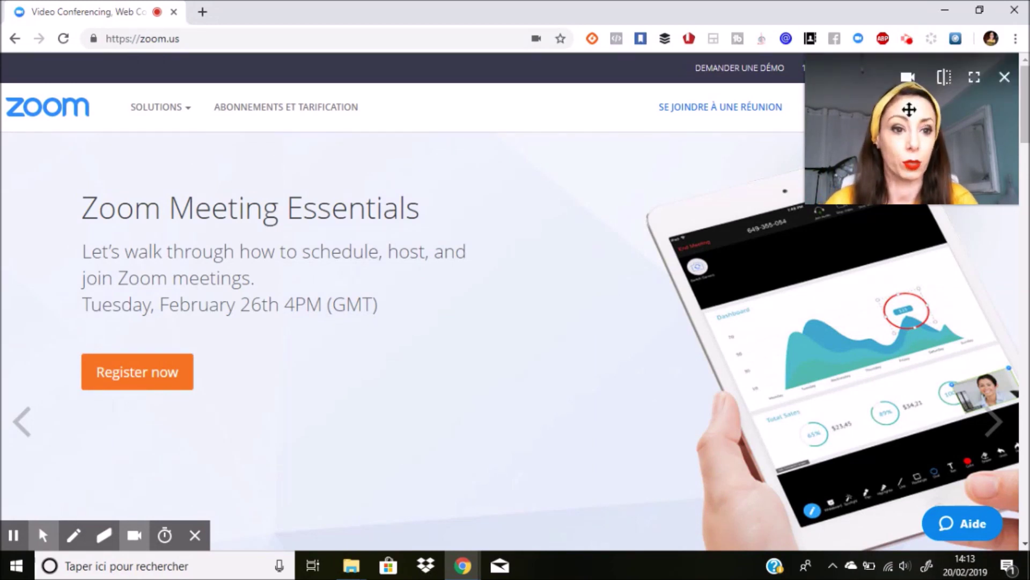
{"action": "left_click_drag", "start_coordinate": [910, 104], "coordinate": [910, 228]}
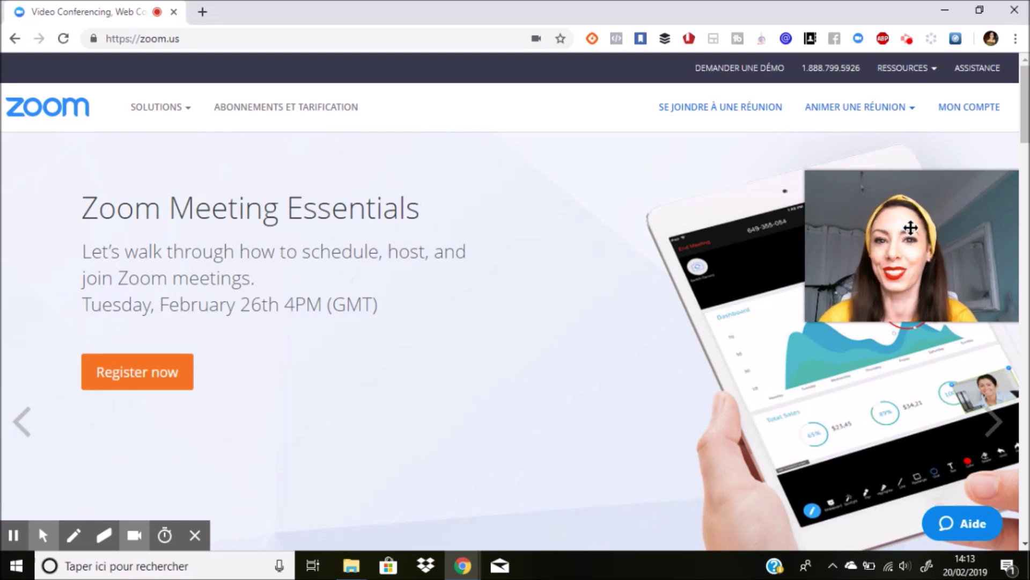
{"action": "left_click", "coordinate": [994, 109]}
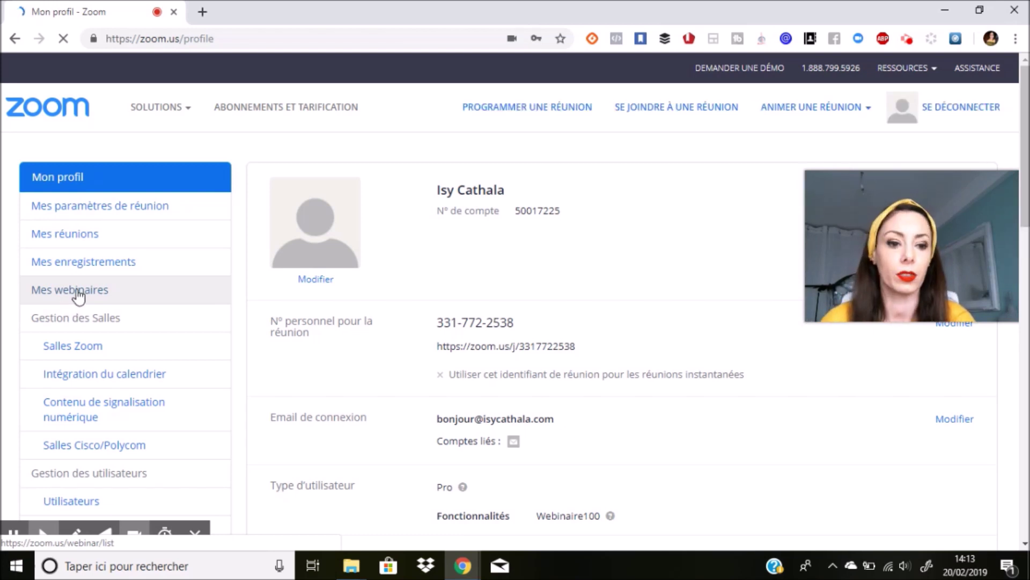
Open the account's webinar list and start scheduling a new webinar.
{"action": "left_click", "coordinate": [79, 295]}
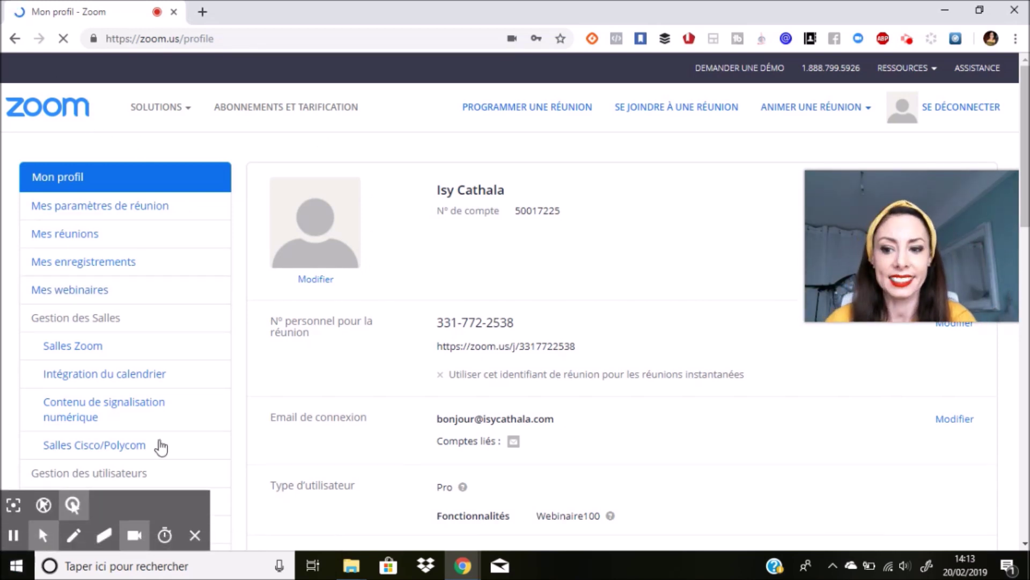
{"action": "left_click", "coordinate": [195, 536]}
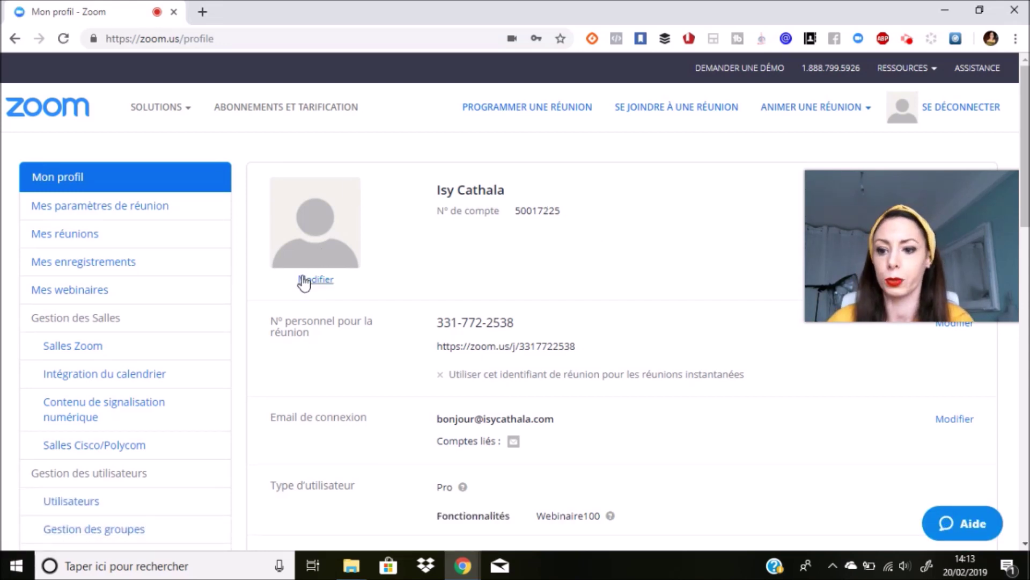
{"action": "left_click", "coordinate": [80, 297]}
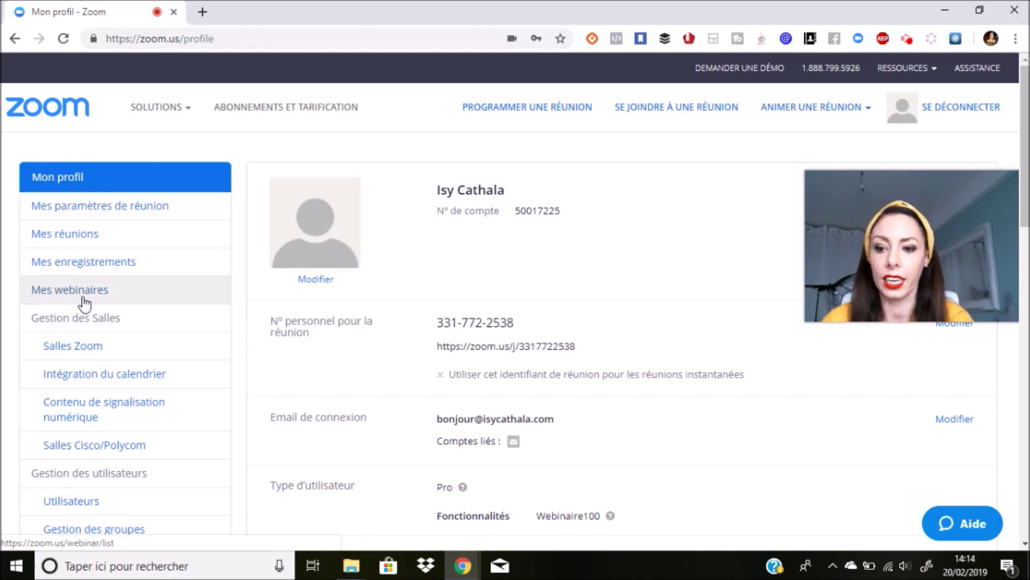
{"action": "left_click", "coordinate": [90, 297]}
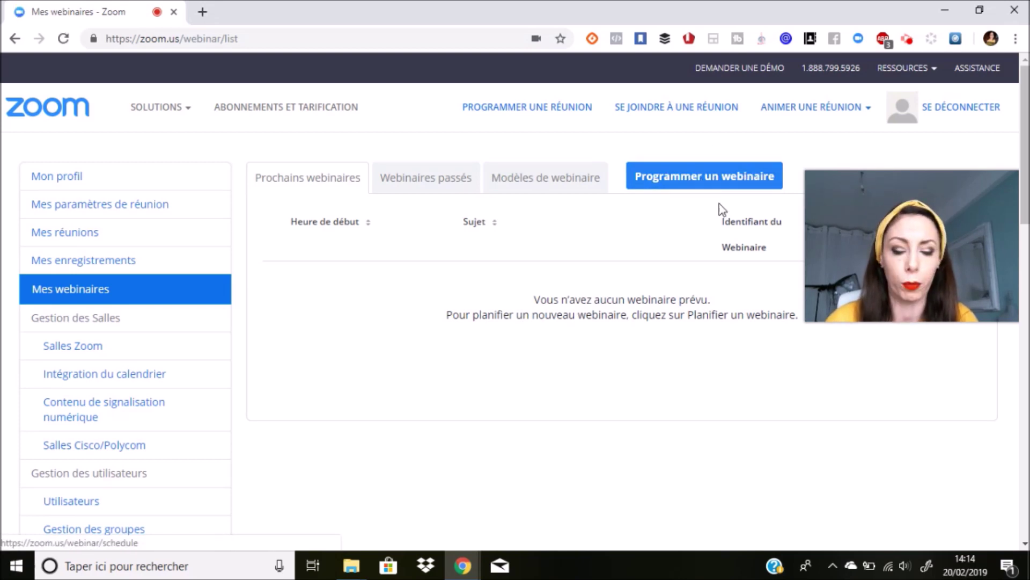
{"action": "left_click", "coordinate": [704, 184]}
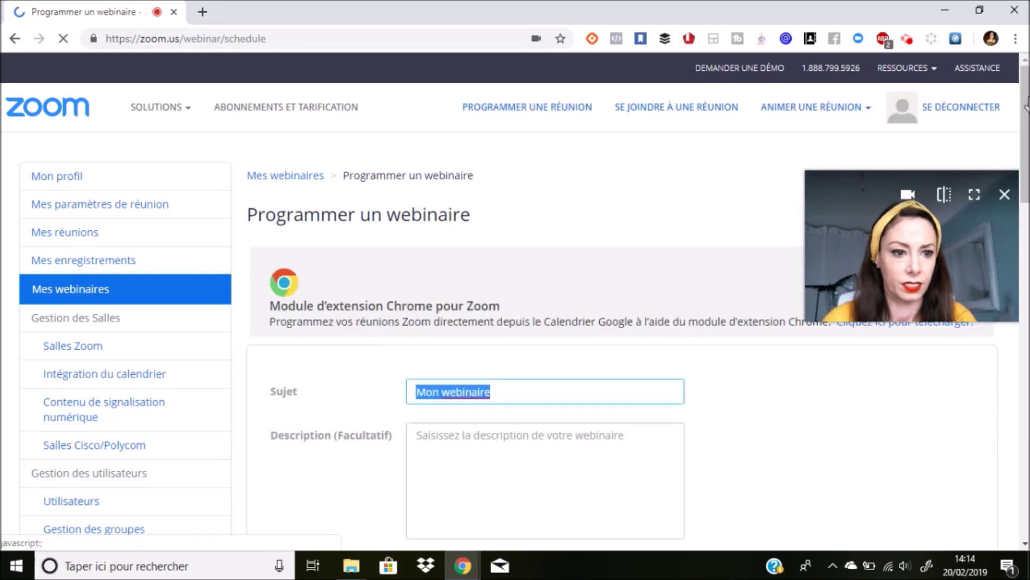
Replace the default webinar subject with "Live Facebook coaching en direct".
{"action": "scroll", "coordinate": [1026, 134], "scroll_direction": "down", "scroll_amount": 2}
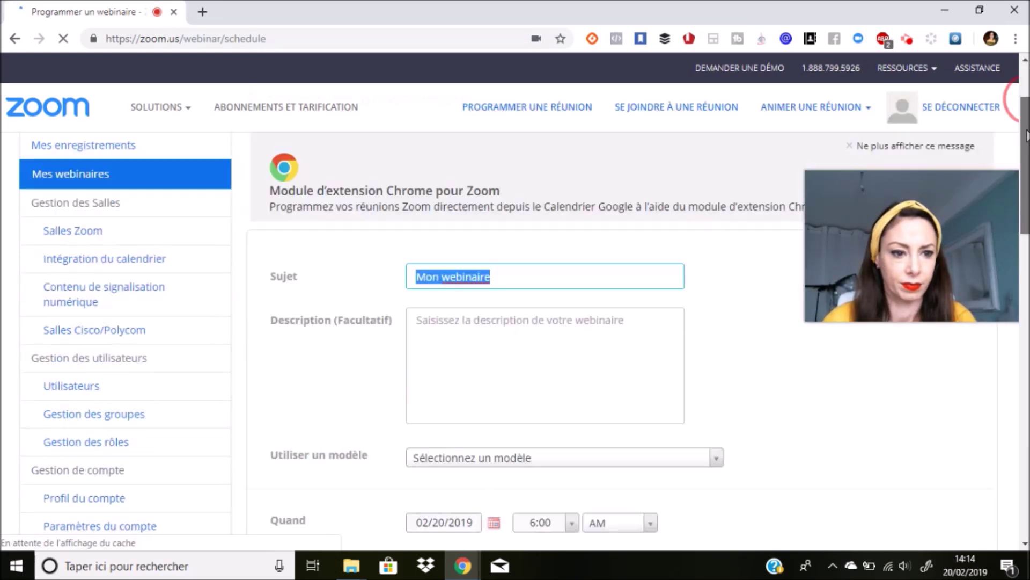
{"action": "scroll", "coordinate": [403, 350], "scroll_direction": "down", "scroll_amount": 1}
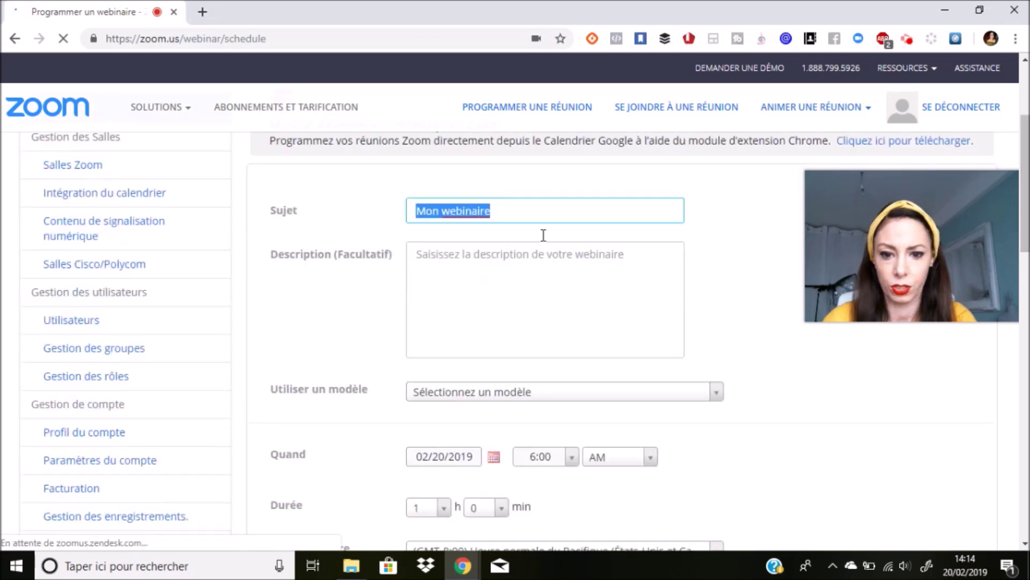
{"action": "key", "text": "BackSpace"}
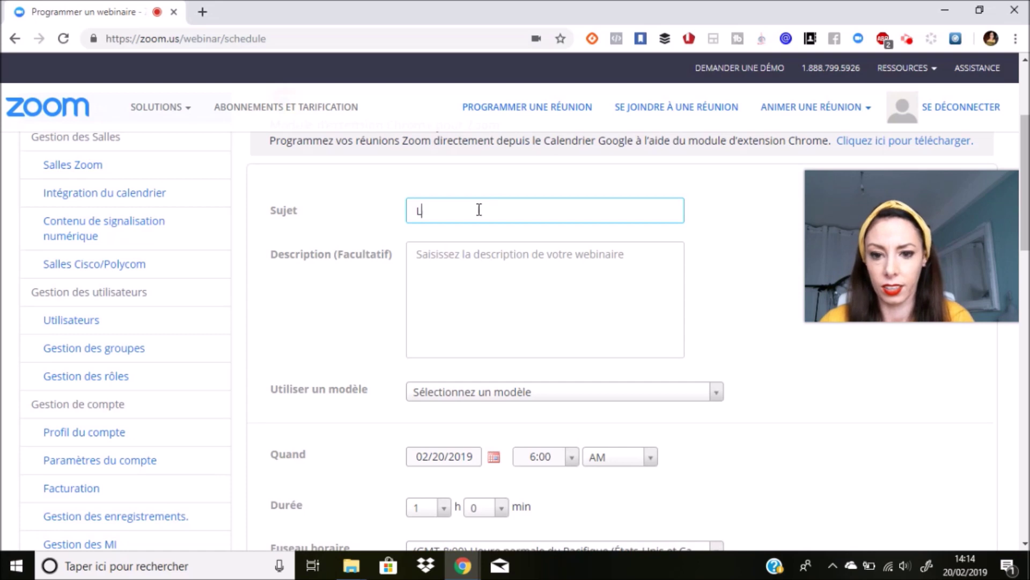
{"action": "type", "text": "Live fa"}
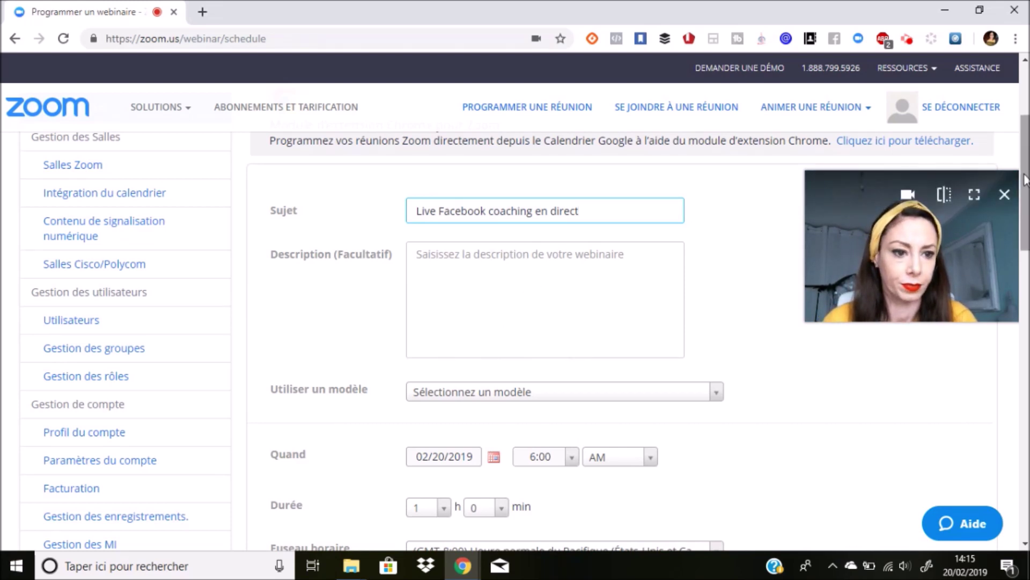
Check the available webinar templates, keeping the template choice unselected.
{"action": "left_click_drag", "start_coordinate": [1025, 174], "coordinate": [1025, 211]}
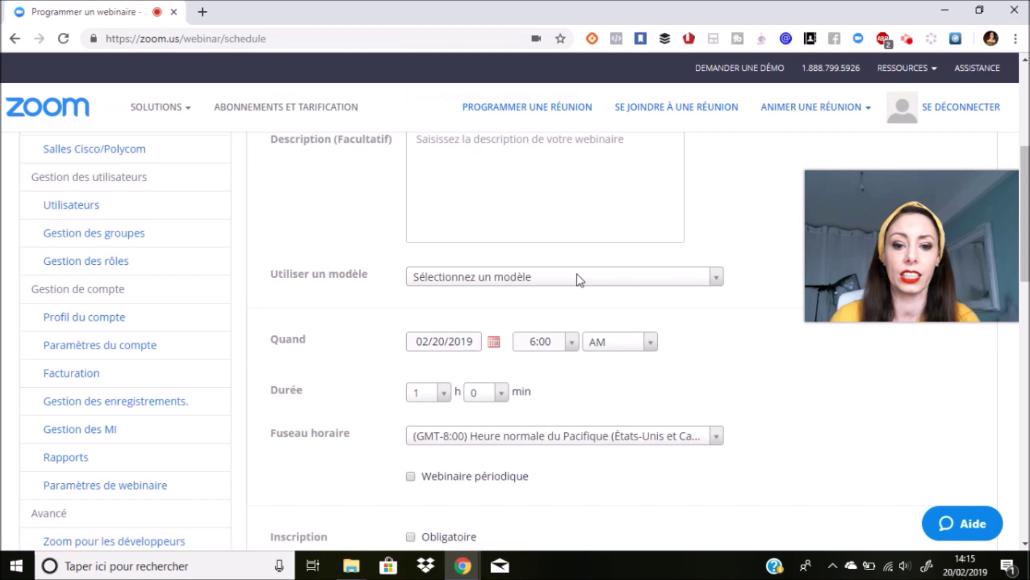
{"action": "left_click", "coordinate": [717, 278]}
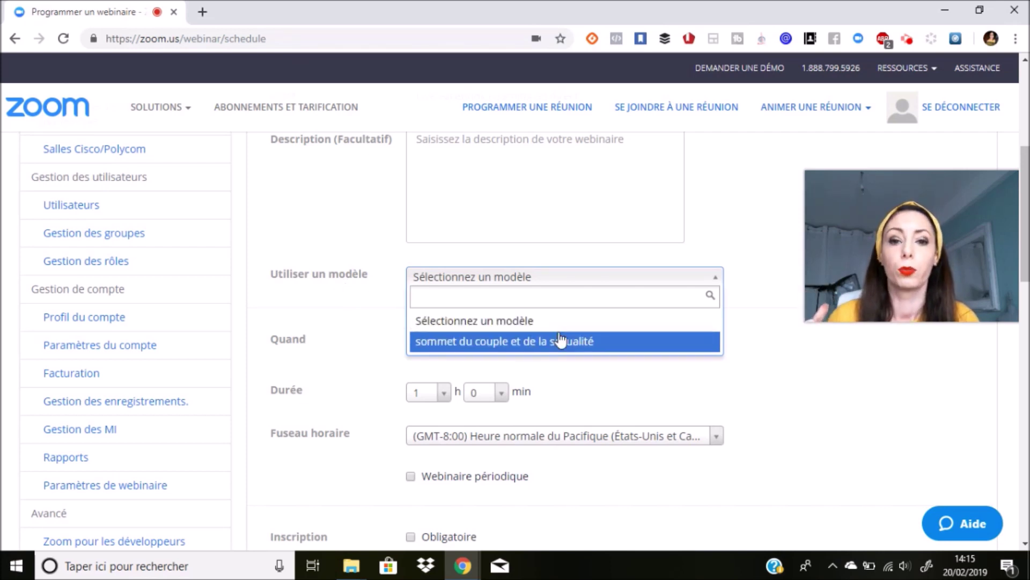
{"action": "key", "text": "Up"}
{"action": "key", "text": "Return"}
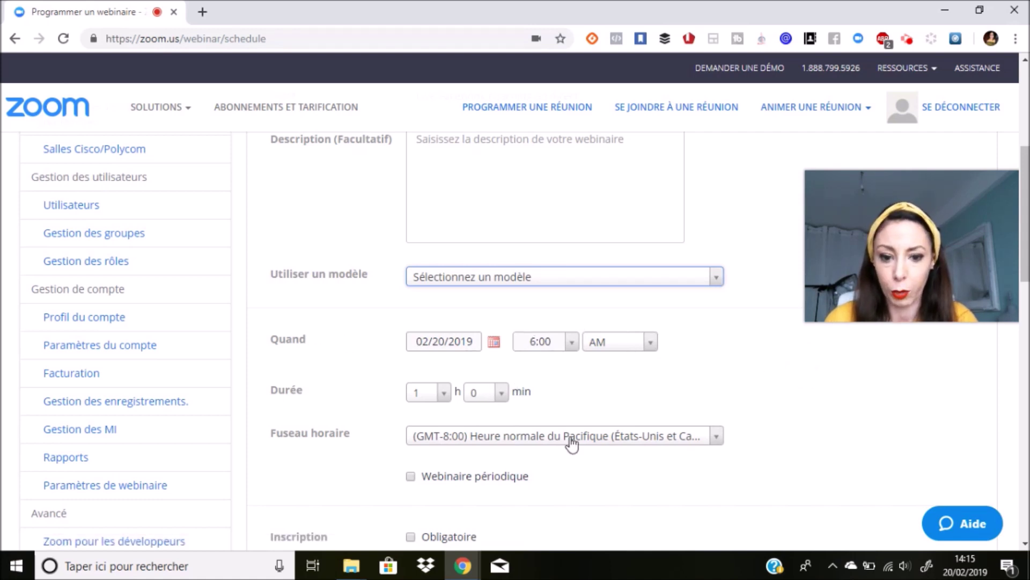
Set the webinar's time zone to (GMT+1:00) Madrid and the minutes of its duration to 30.
{"action": "left_click", "coordinate": [716, 436]}
{"action": "type", "text": "madr"}
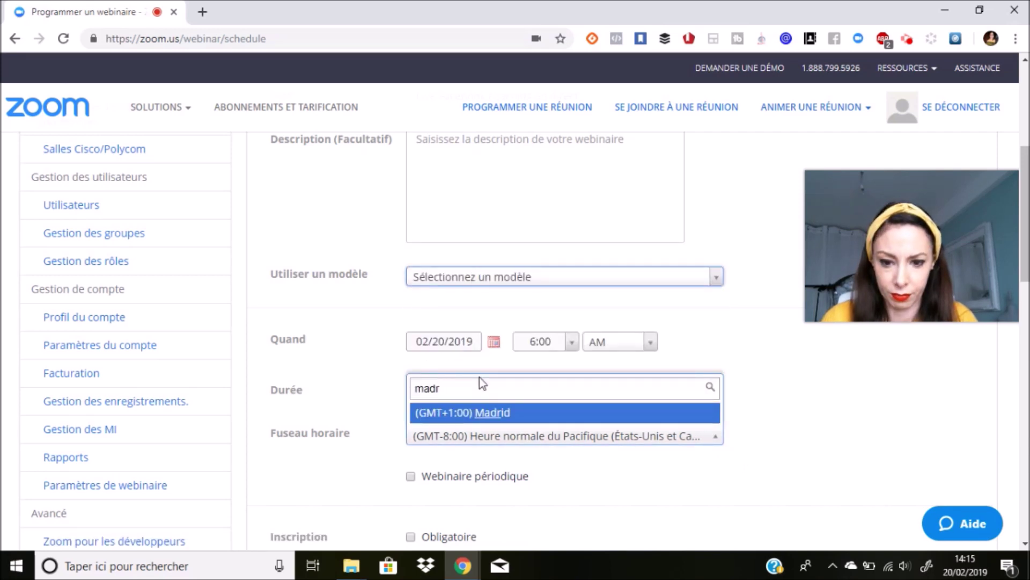
{"action": "left_click", "coordinate": [494, 414]}
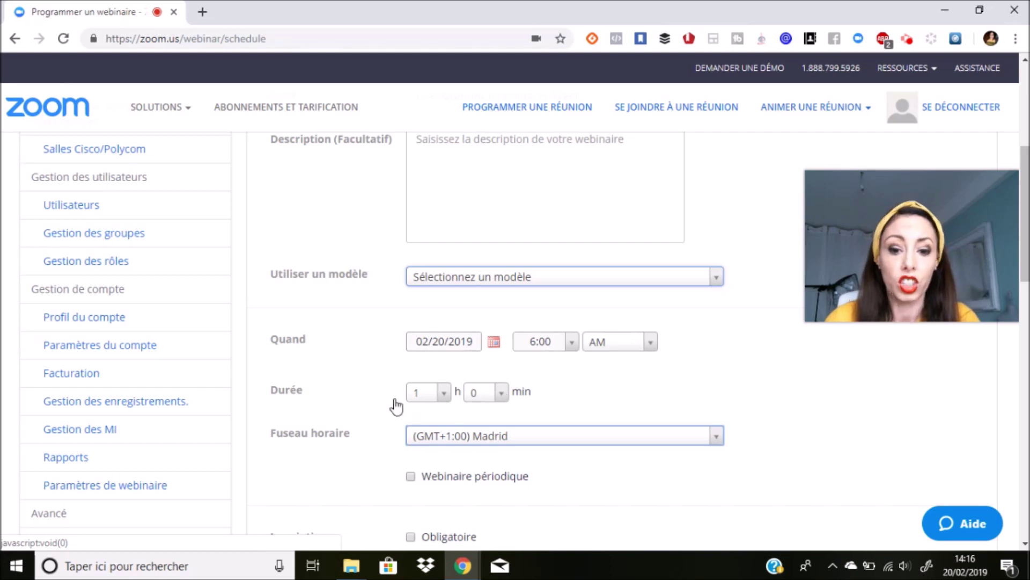
{"action": "left_click", "coordinate": [501, 397]}
{"action": "left_click", "coordinate": [483, 456]}
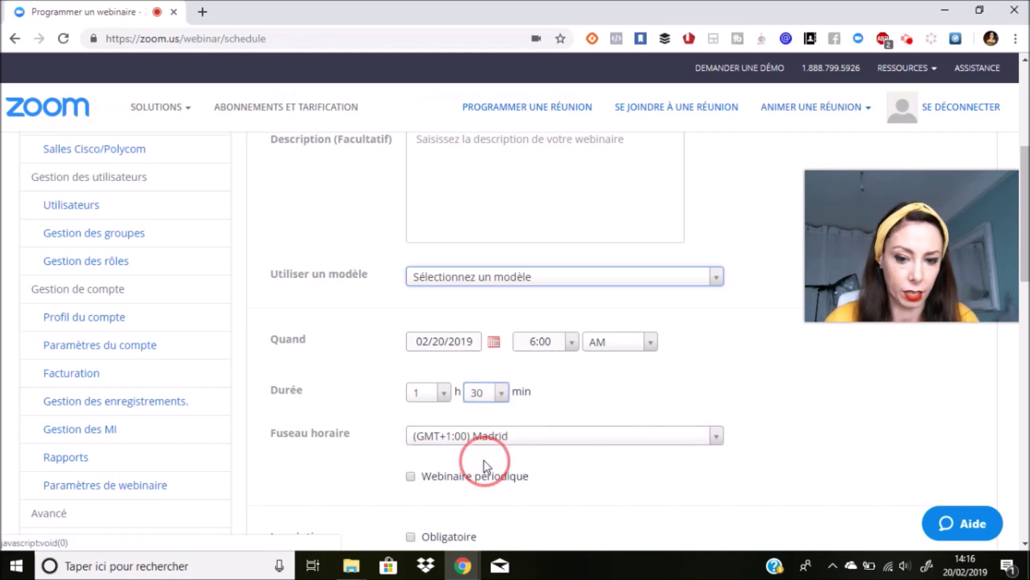
Set the webinar's start time to 2:30 PM.
{"action": "left_click_drag", "start_coordinate": [1025, 231], "coordinate": [1026, 263]}
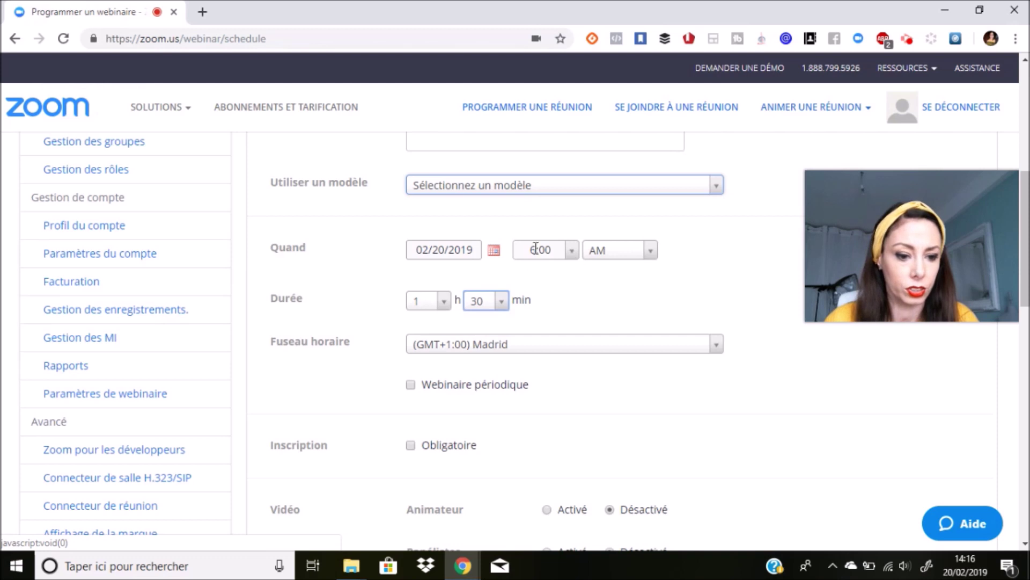
{"action": "left_click", "coordinate": [573, 252]}
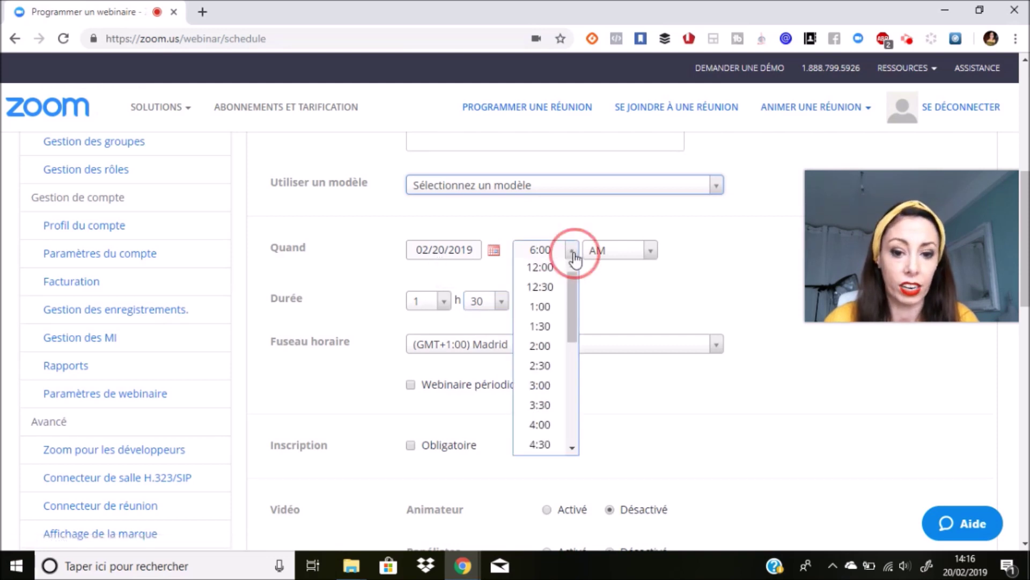
{"action": "left_click", "coordinate": [541, 367]}
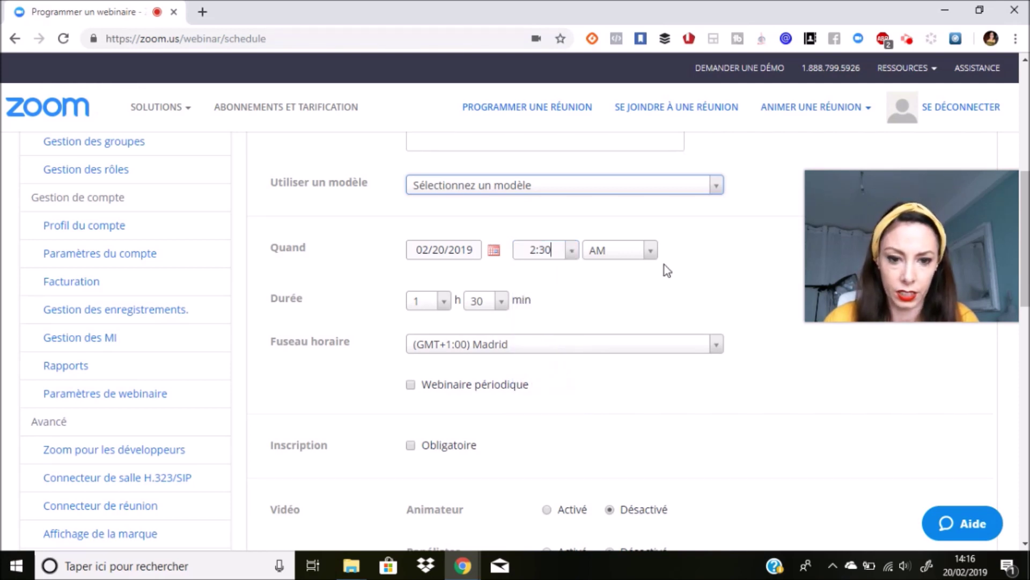
{"action": "left_click", "coordinate": [600, 251]}
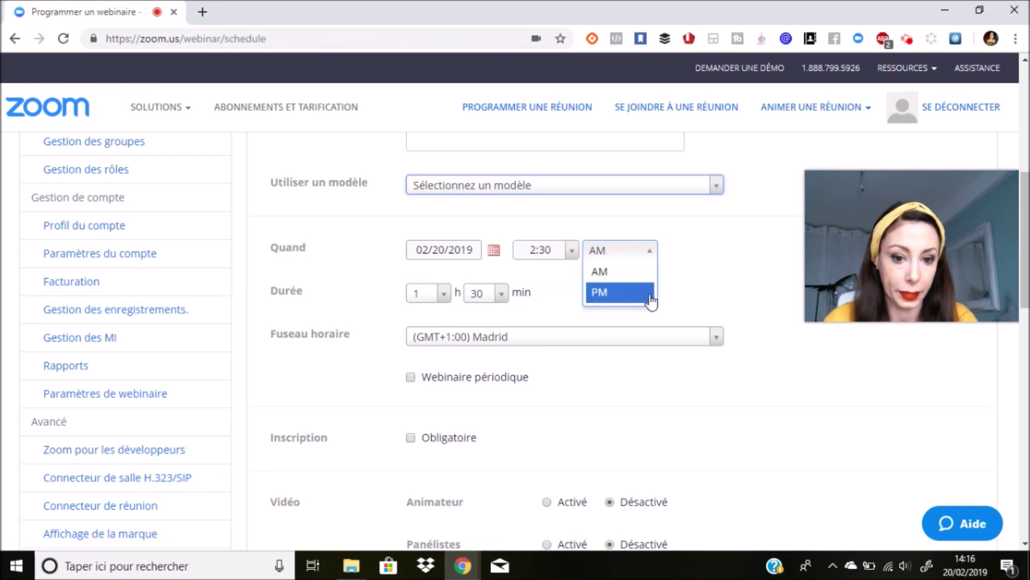
{"action": "left_click", "coordinate": [606, 295]}
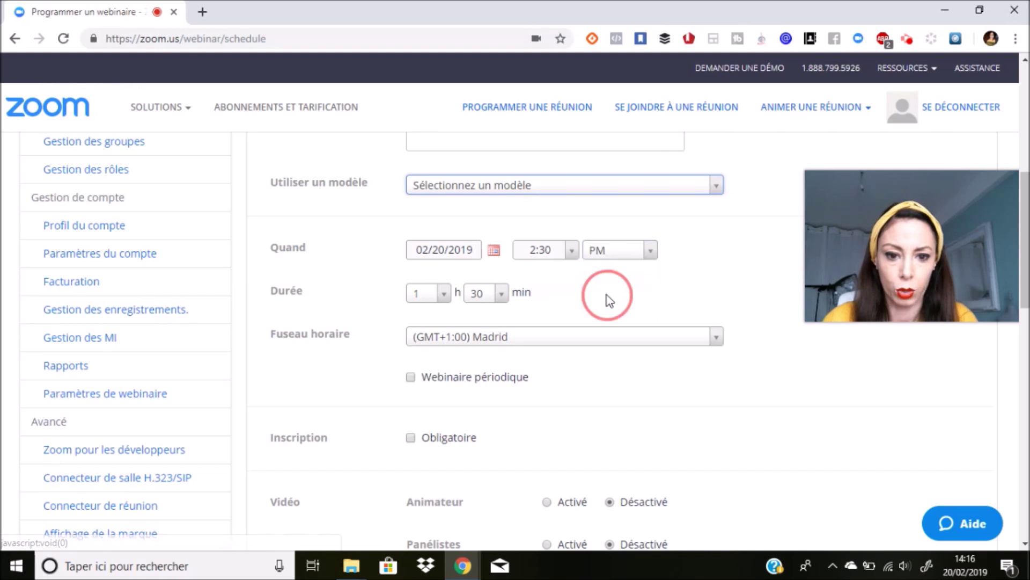
{"action": "double_click", "coordinate": [607, 295]}
Turn on the host's video (Animateur: Activé) for the webinar.
{"action": "left_click_drag", "start_coordinate": [1025, 212], "coordinate": [1025, 246]}
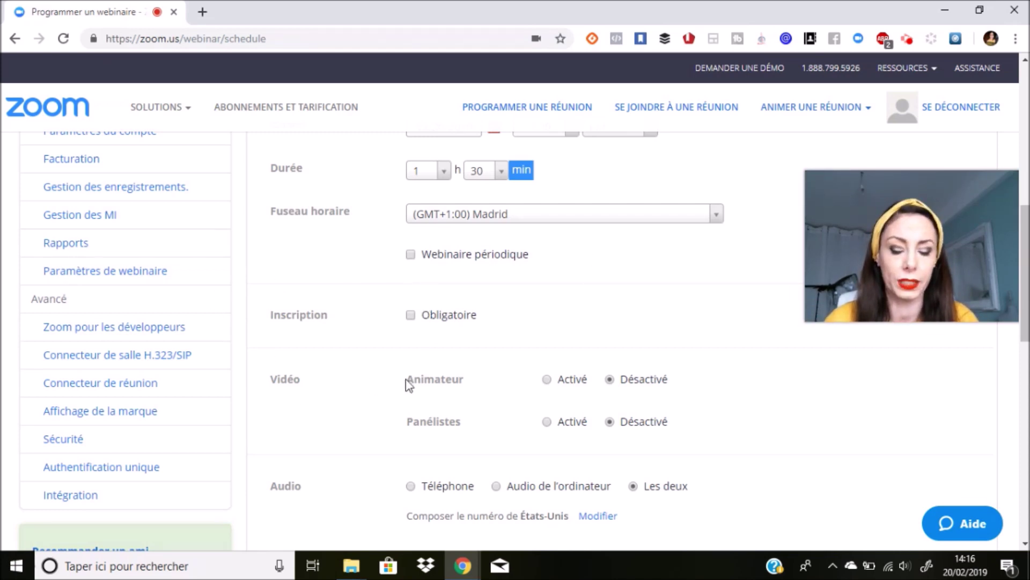
{"action": "left_click_drag", "start_coordinate": [1028, 252], "coordinate": [1027, 257]}
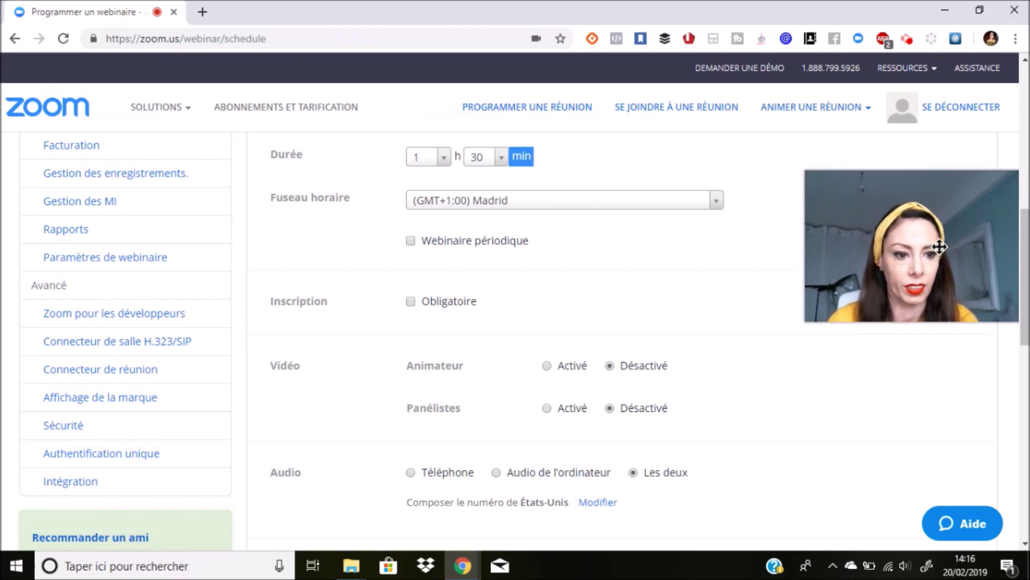
{"action": "left_click_drag", "start_coordinate": [1025, 245], "coordinate": [1026, 259]}
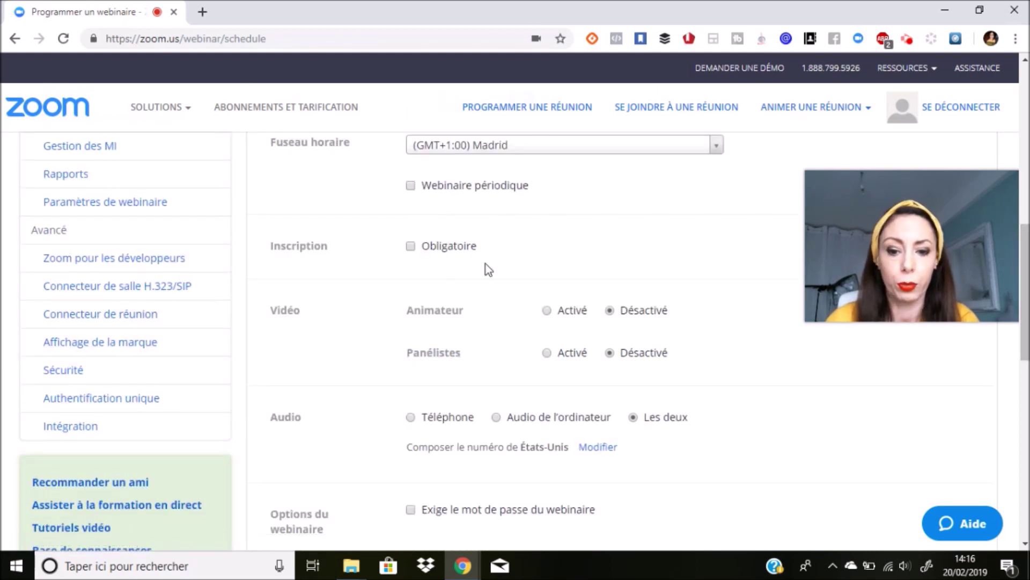
{"action": "left_click", "coordinate": [548, 313]}
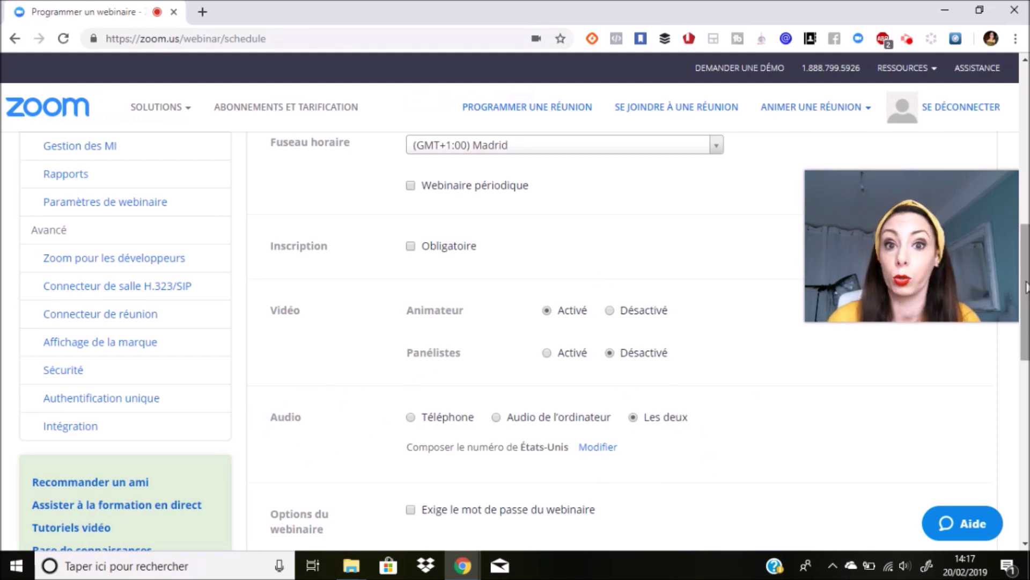
Enable the practice session and the automatic recording of the webinar to the local computer.
{"action": "scroll", "coordinate": [1025, 292], "scroll_direction": "down", "scroll_amount": 1}
{"action": "scroll", "coordinate": [1026, 311], "scroll_direction": "down", "scroll_amount": 1}
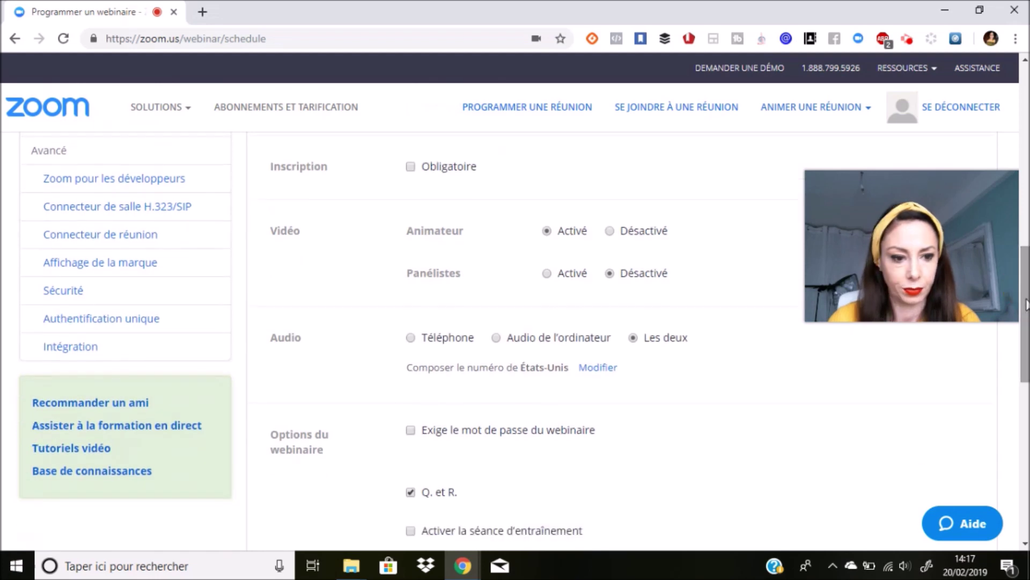
{"action": "scroll", "coordinate": [1026, 314], "scroll_direction": "down", "scroll_amount": 1}
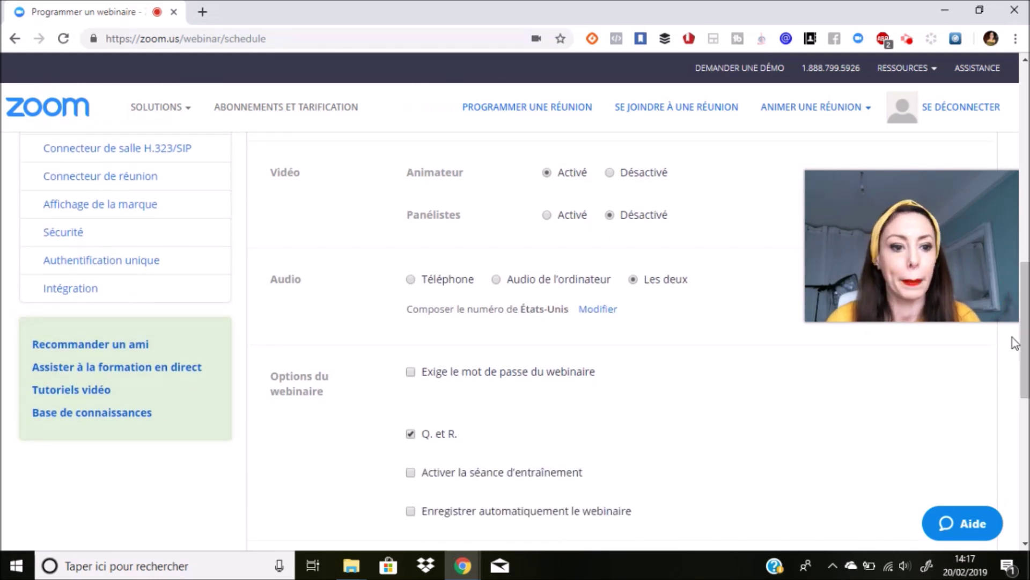
{"action": "left_click_drag", "start_coordinate": [1026, 325], "coordinate": [1025, 367]}
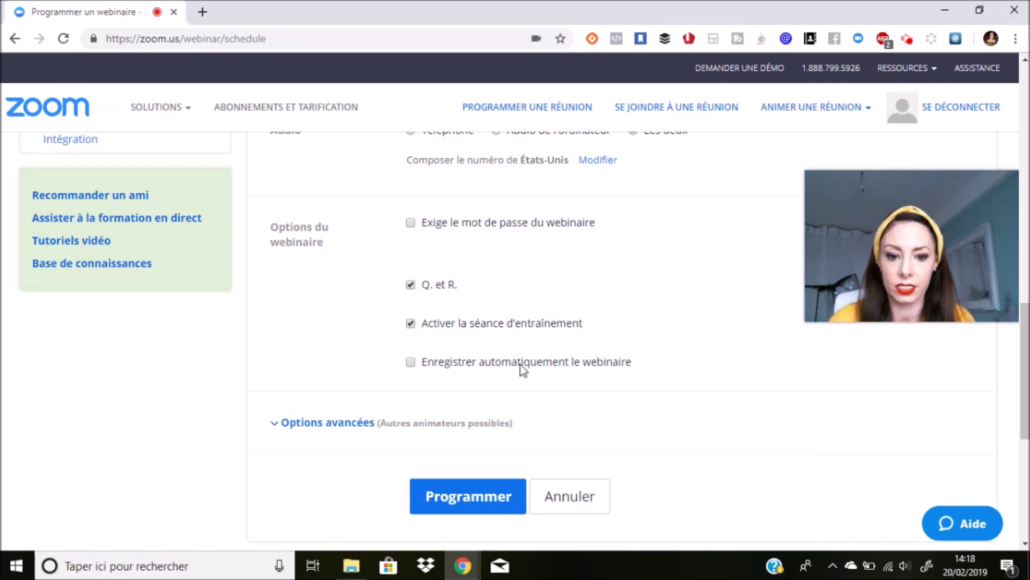
{"action": "left_click", "coordinate": [411, 363]}
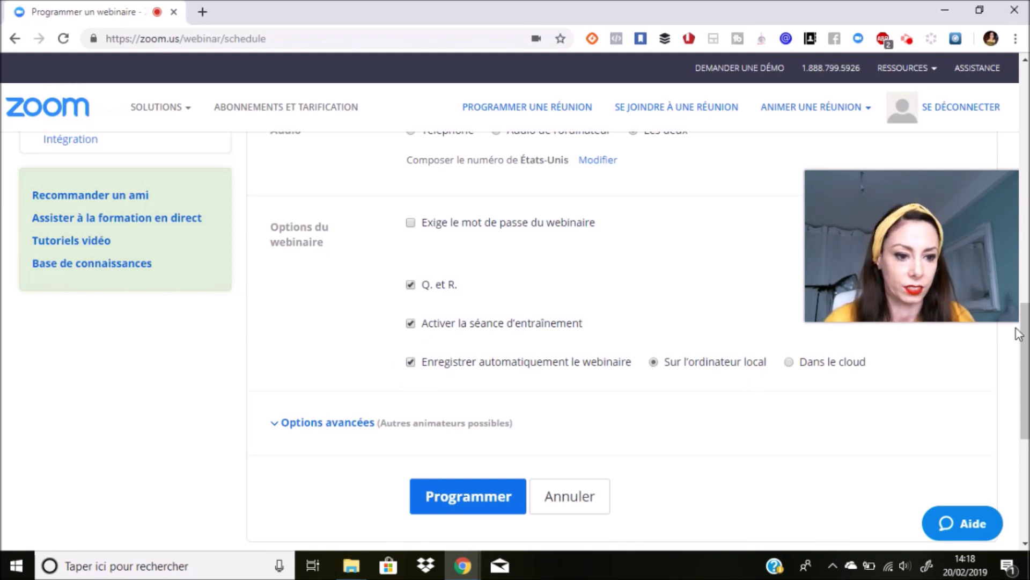
Check the advanced option for alternative hosts, leave it empty, and schedule the webinar.
{"action": "left_click_drag", "start_coordinate": [1022, 319], "coordinate": [1025, 343]}
{"action": "left_click", "coordinate": [341, 342]}
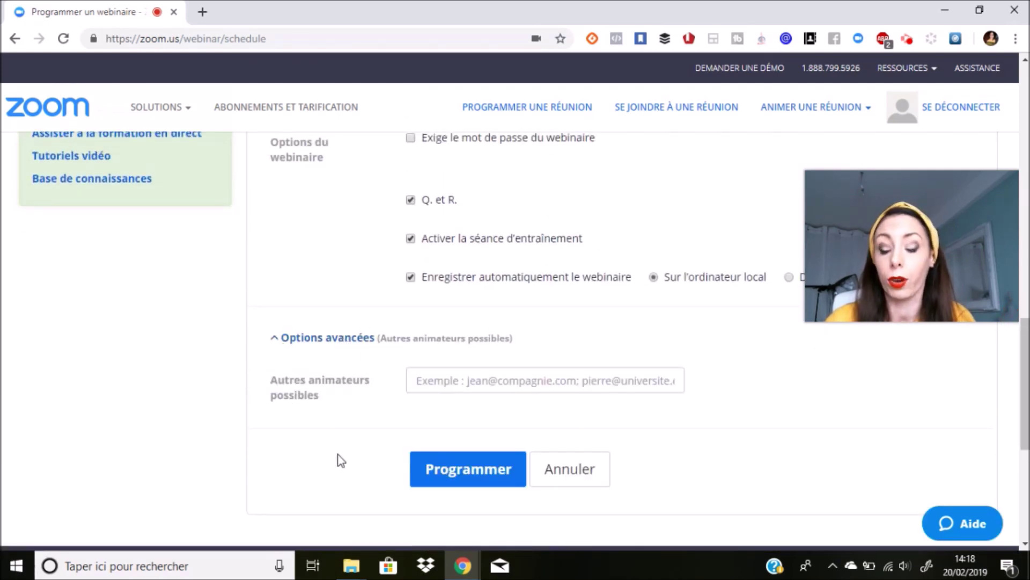
{"action": "left_click", "coordinate": [324, 344]}
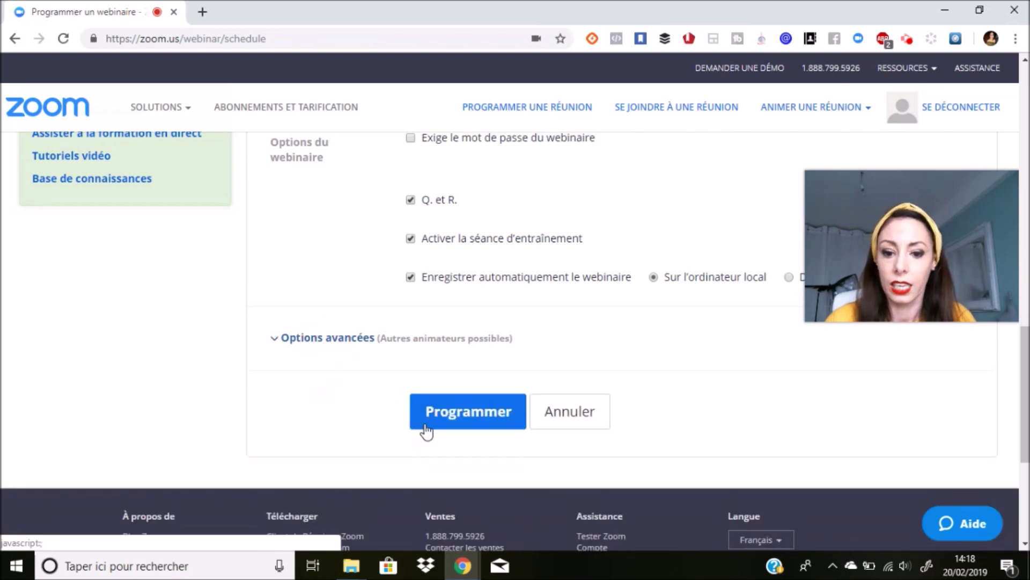
{"action": "left_click", "coordinate": [513, 404]}
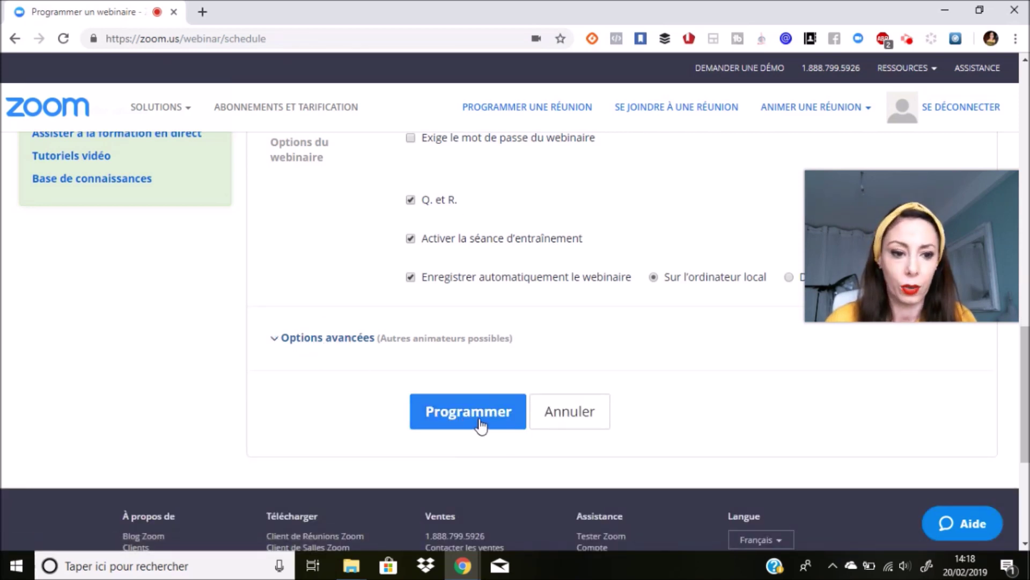
{"action": "left_click", "coordinate": [482, 425]}
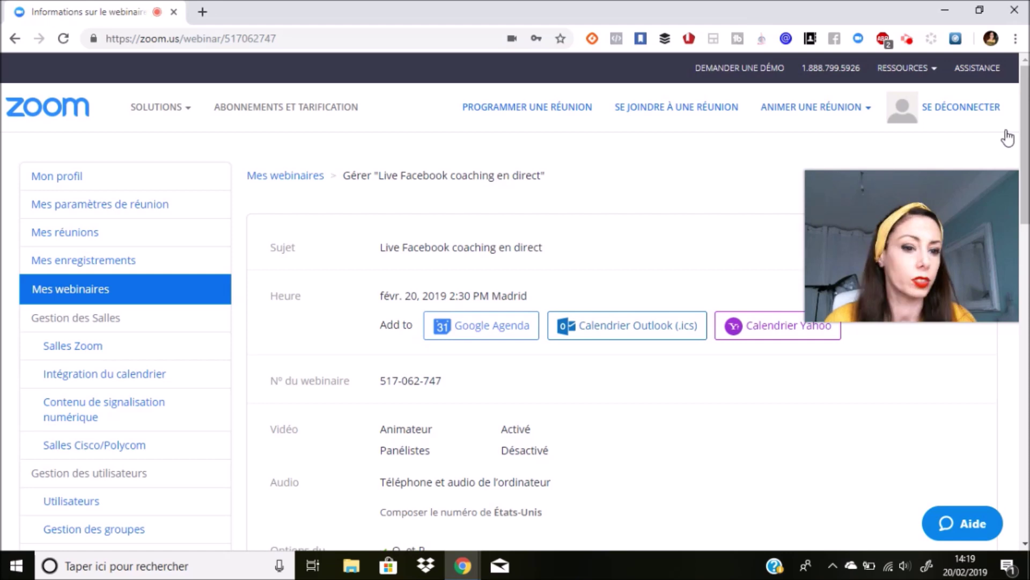
Check the form for inviting panelists (conférenciers) to the webinar, then close it without adding anyone.
{"action": "left_click", "coordinate": [1026, 135]}
{"action": "left_click_drag", "start_coordinate": [1026, 136], "coordinate": [1027, 228]}
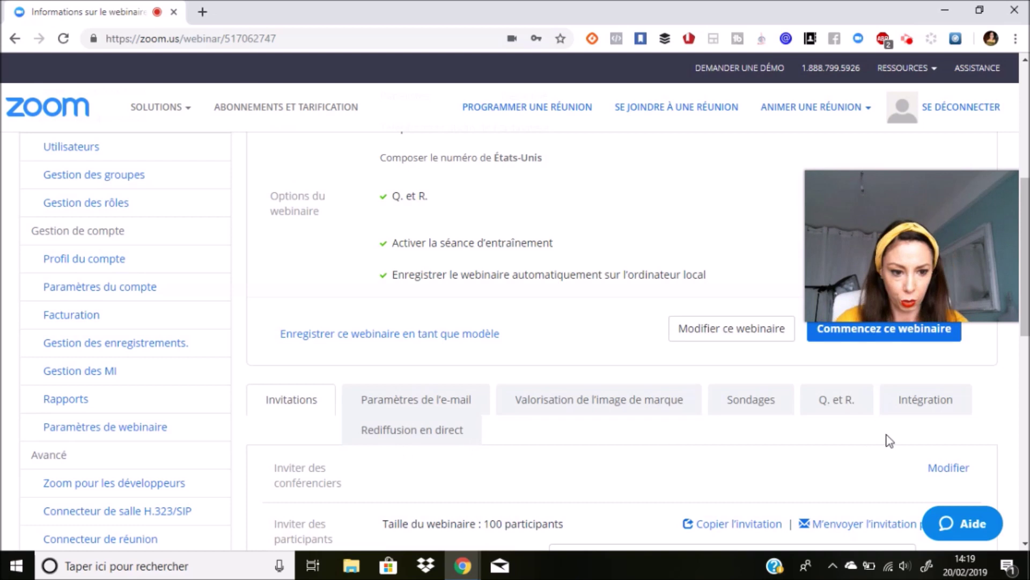
{"action": "left_click_drag", "start_coordinate": [1026, 215], "coordinate": [1026, 244]}
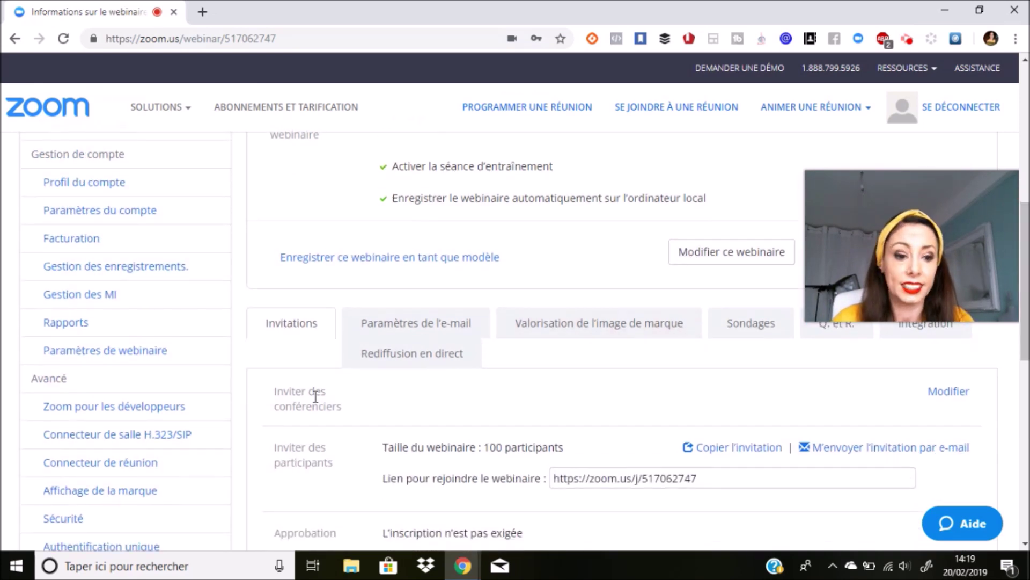
{"action": "left_click", "coordinate": [945, 397]}
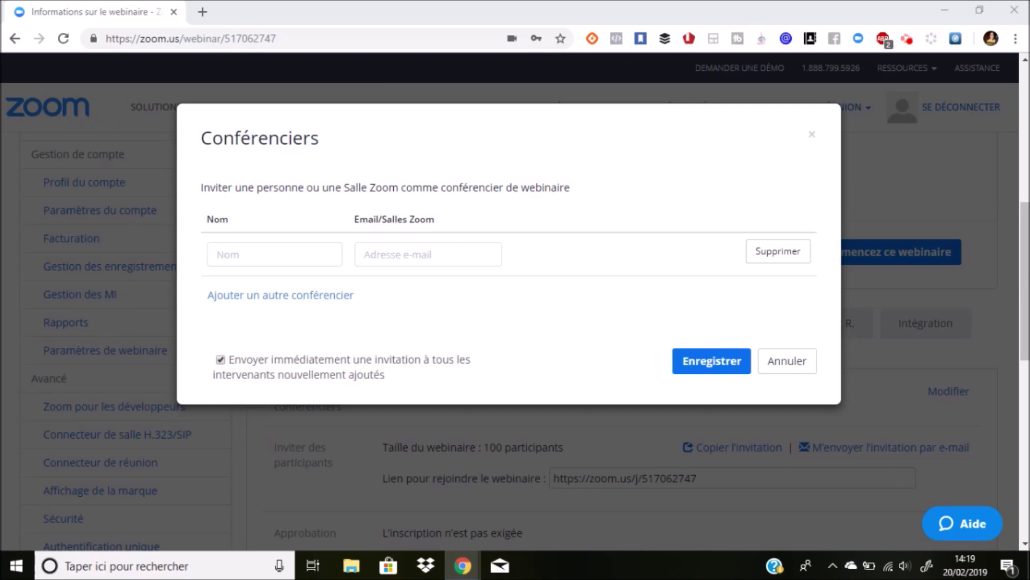
{"action": "left_click", "coordinate": [805, 368]}
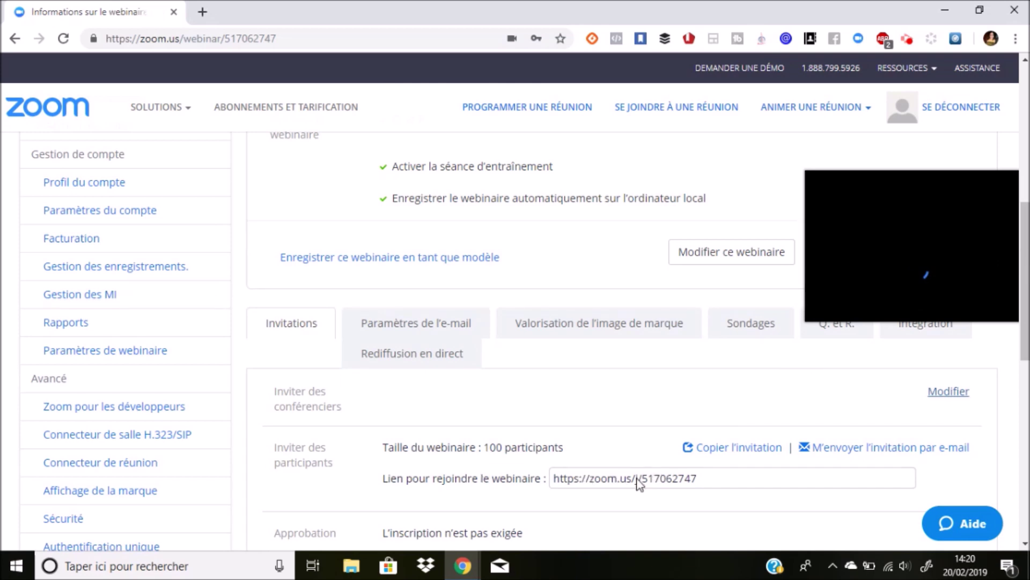
Select the webinar's join link in the participant invitation section.
{"action": "scroll", "coordinate": [1026, 268], "scroll_direction": "down", "scroll_amount": 1}
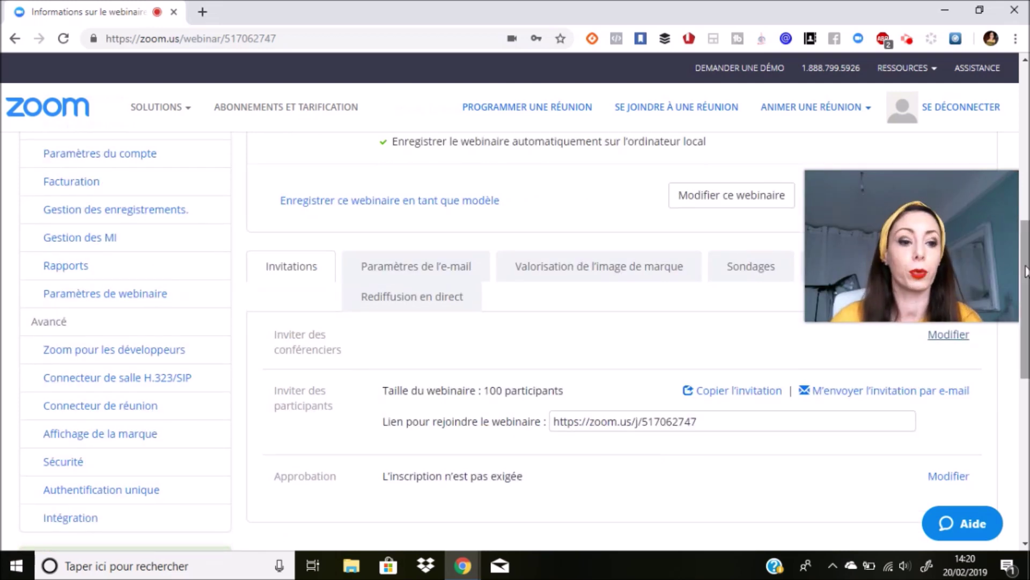
{"action": "left_click", "coordinate": [1026, 275]}
{"action": "scroll", "coordinate": [736, 368], "scroll_direction": "down", "scroll_amount": 1}
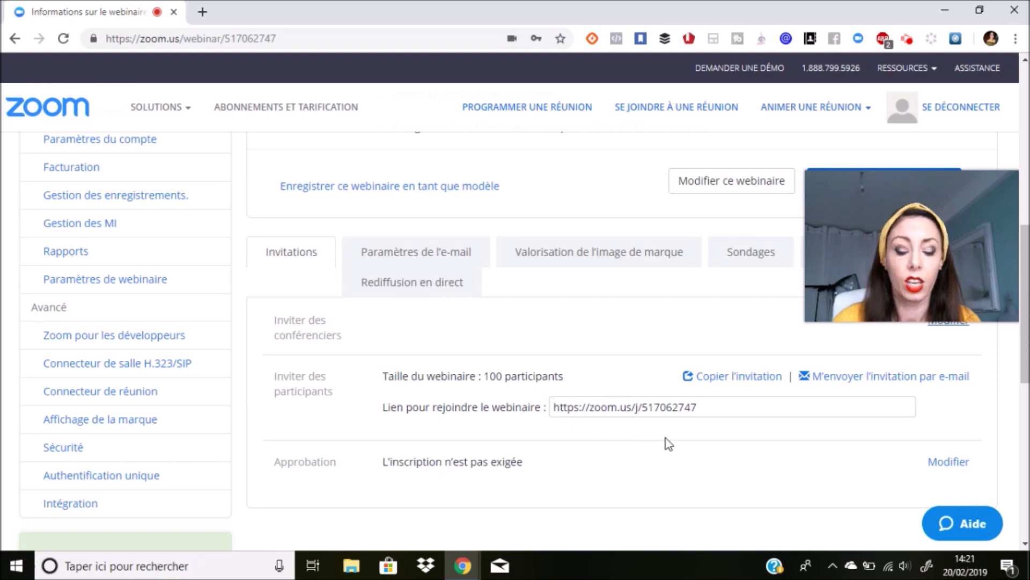
{"action": "left_click", "coordinate": [709, 412]}
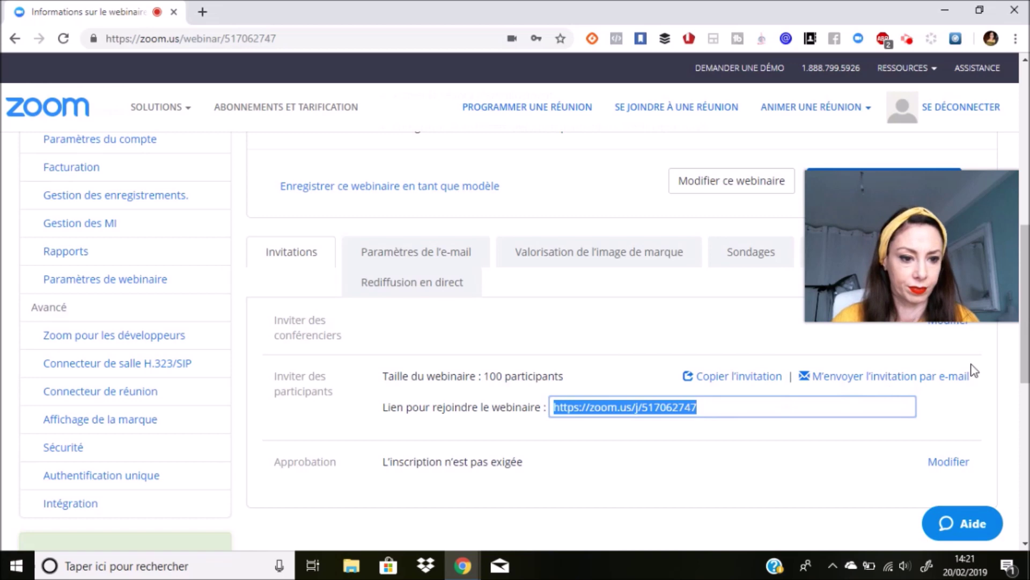
Start the webinar from its management page and join the audio by computer.
{"action": "left_click_drag", "start_coordinate": [1027, 359], "coordinate": [1026, 295]}
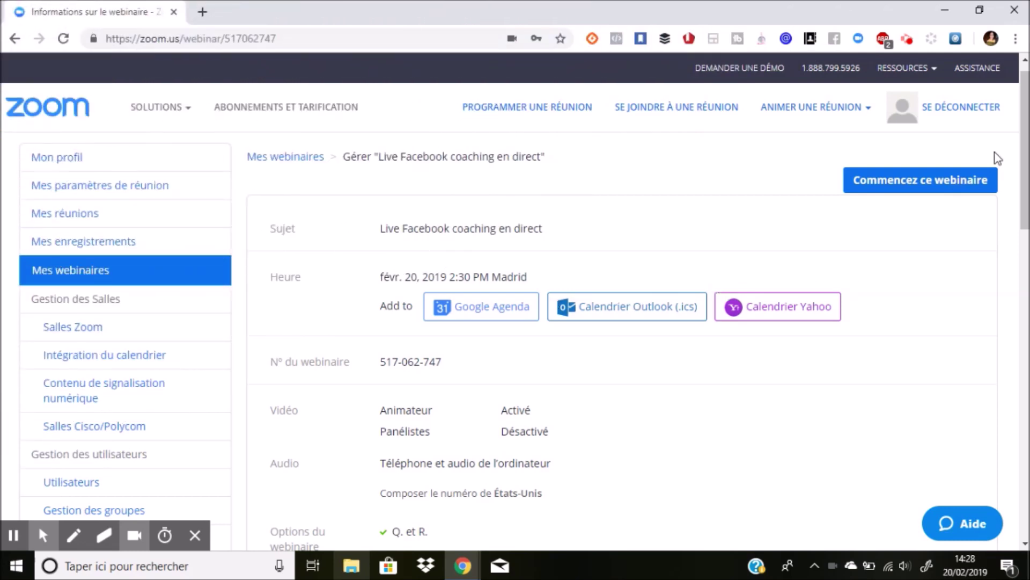
{"action": "left_click_drag", "start_coordinate": [1025, 139], "coordinate": [1025, 154]}
{"action": "left_click", "coordinate": [920, 165]}
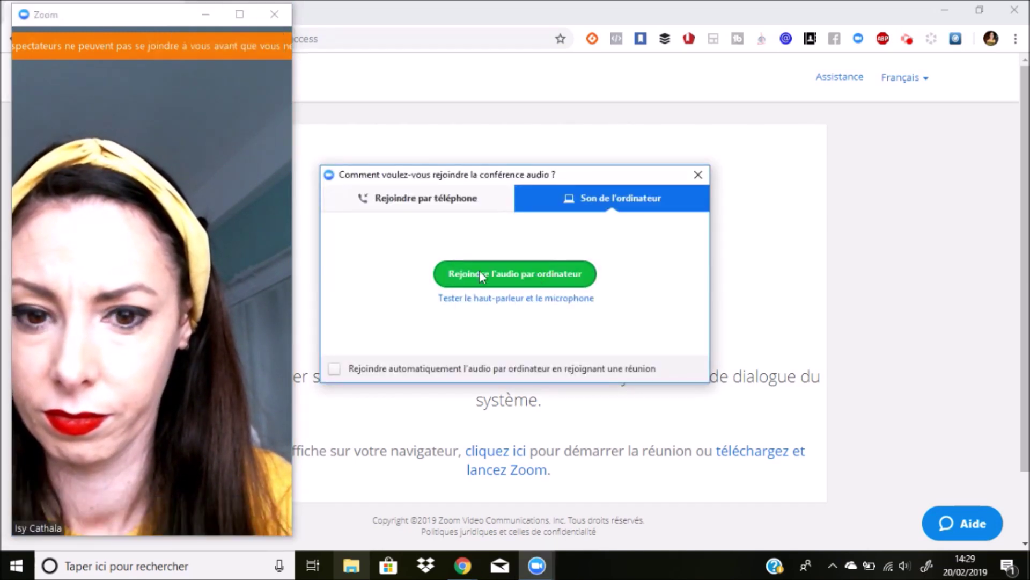
{"action": "left_click", "coordinate": [508, 278]}
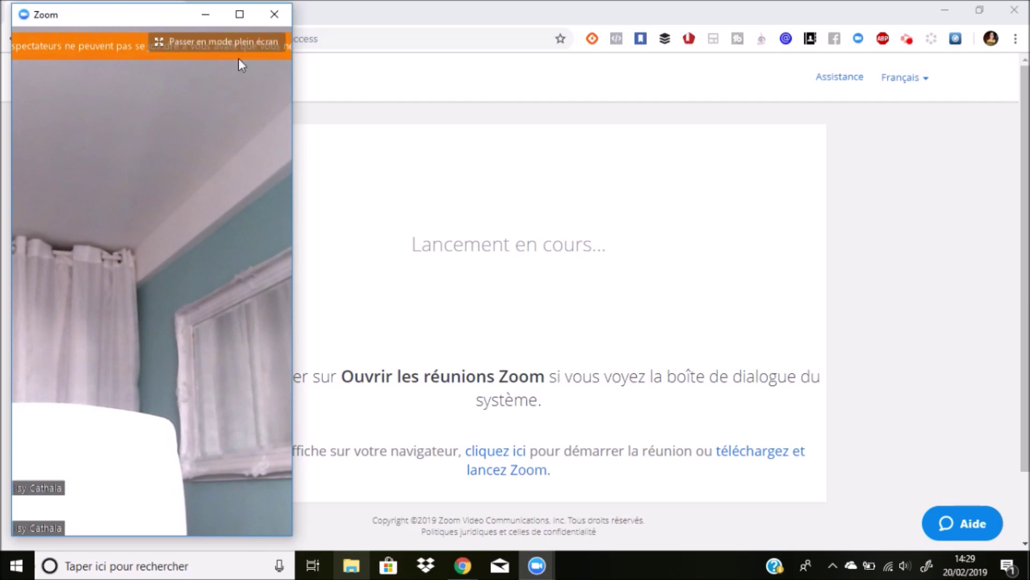
Maximize the webinar window and open the live broadcast to Facebook.
{"action": "left_click", "coordinate": [240, 14]}
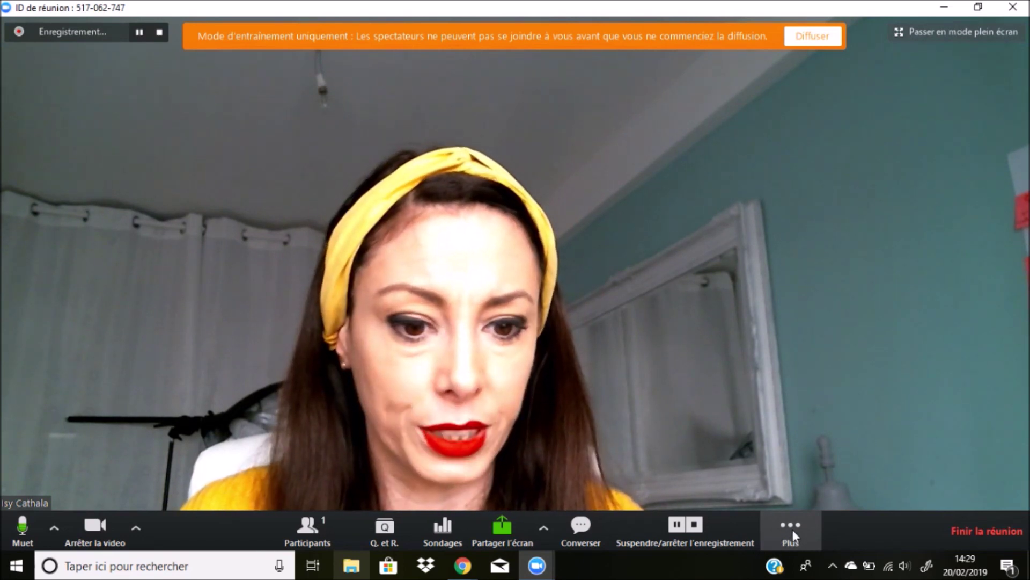
{"action": "left_click", "coordinate": [793, 530]}
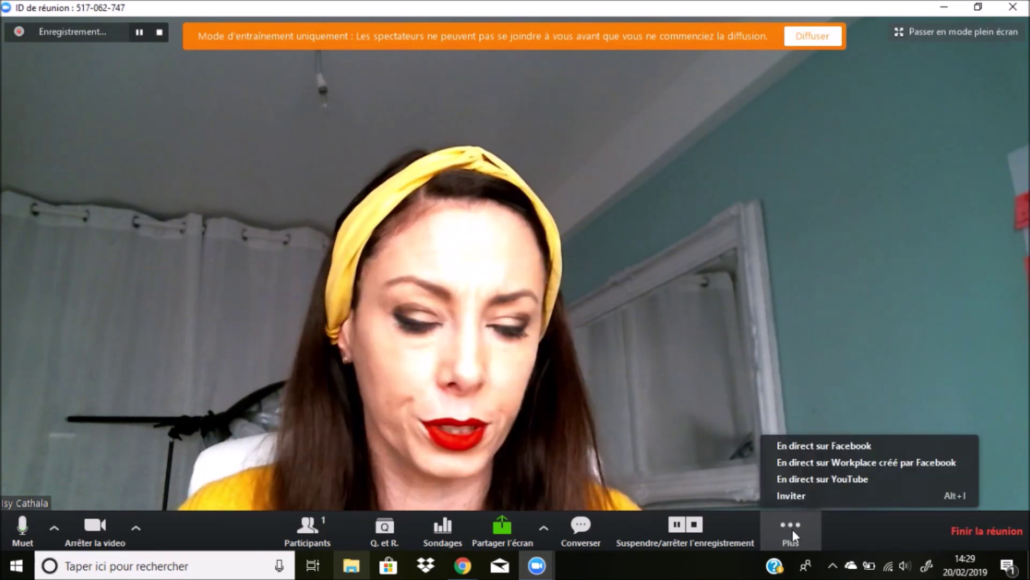
{"action": "left_click", "coordinate": [791, 451]}
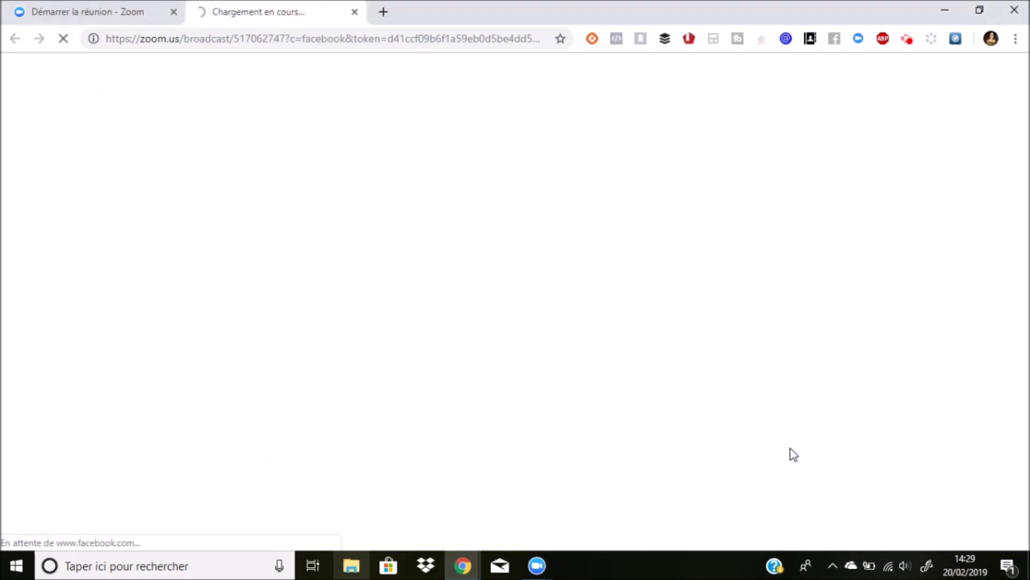
Return to the Zoom webinar window and end the practice mode by broadcasting the webinar to attendees.
{"action": "left_click", "coordinate": [101, 18]}
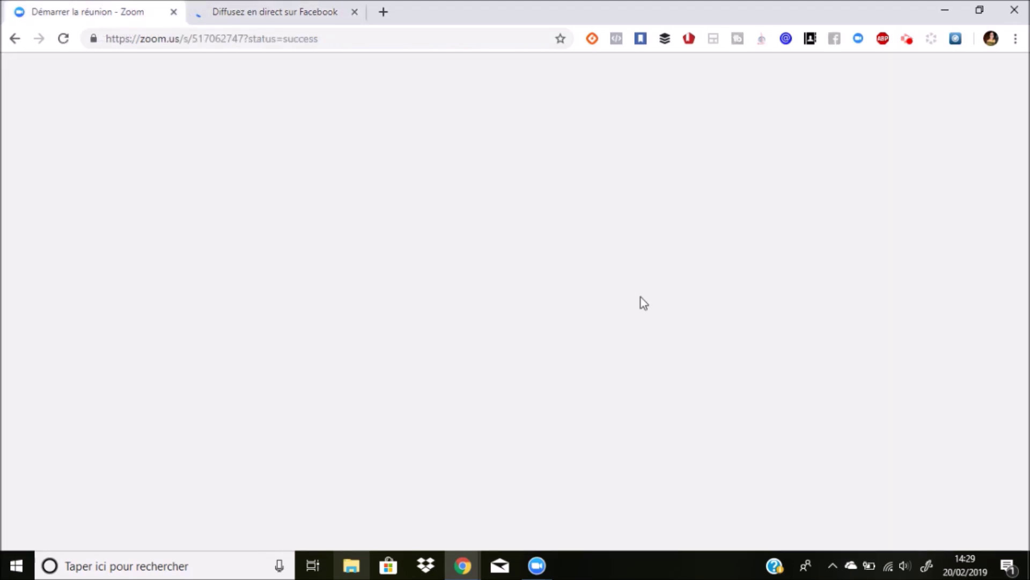
{"action": "mouse_move", "coordinate": [538, 568]}
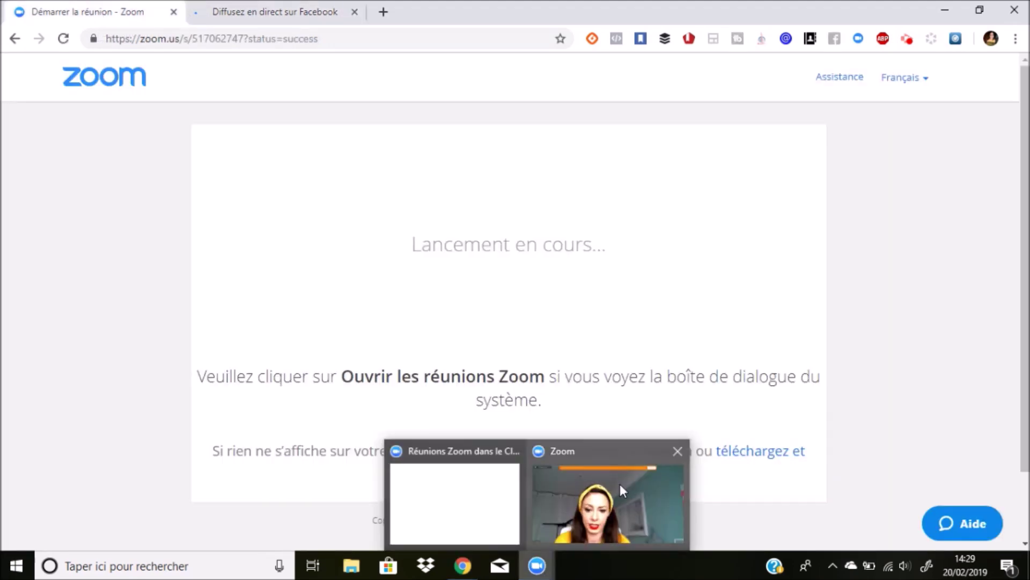
{"action": "left_click", "coordinate": [620, 484]}
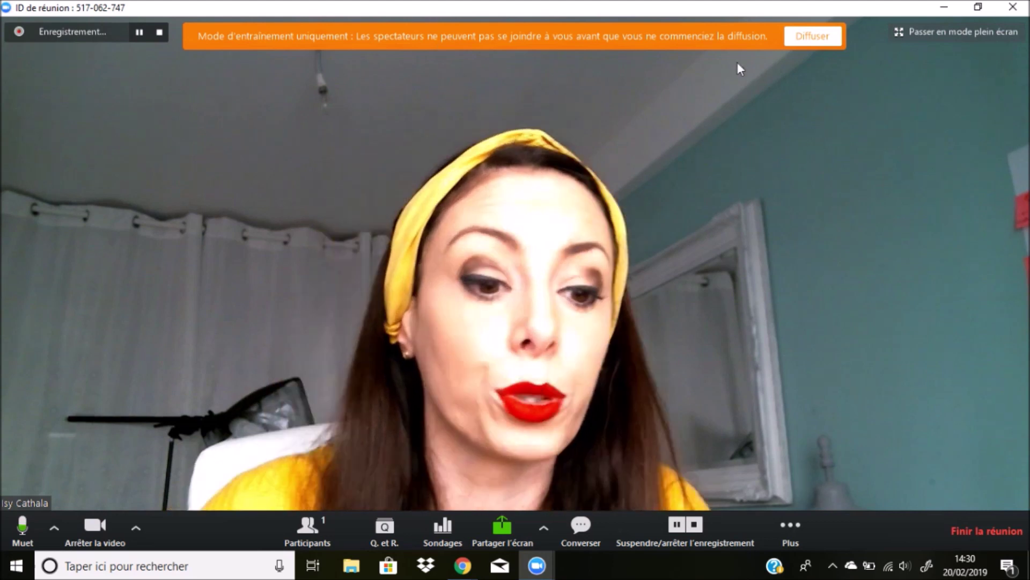
{"action": "left_click", "coordinate": [815, 37]}
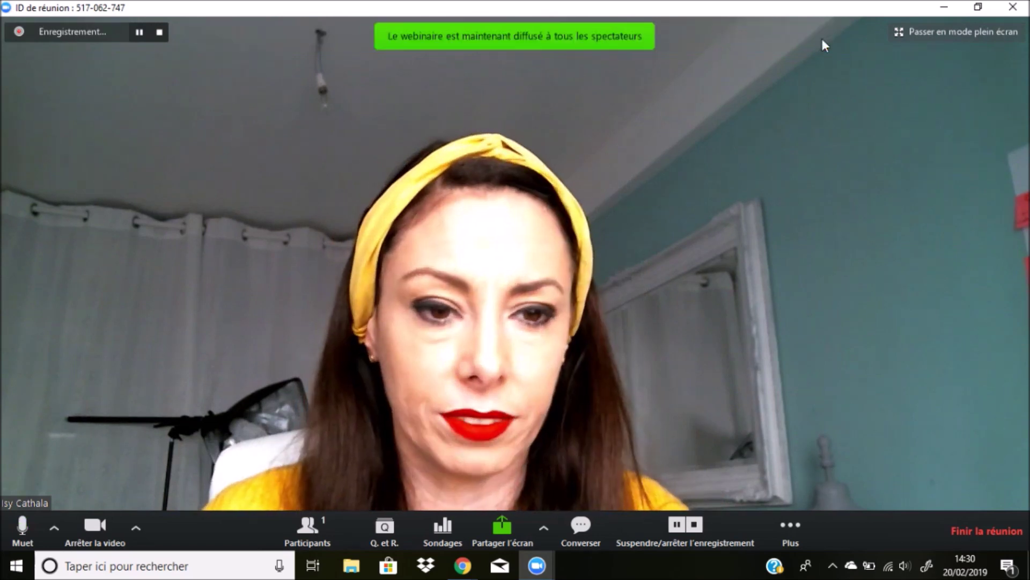